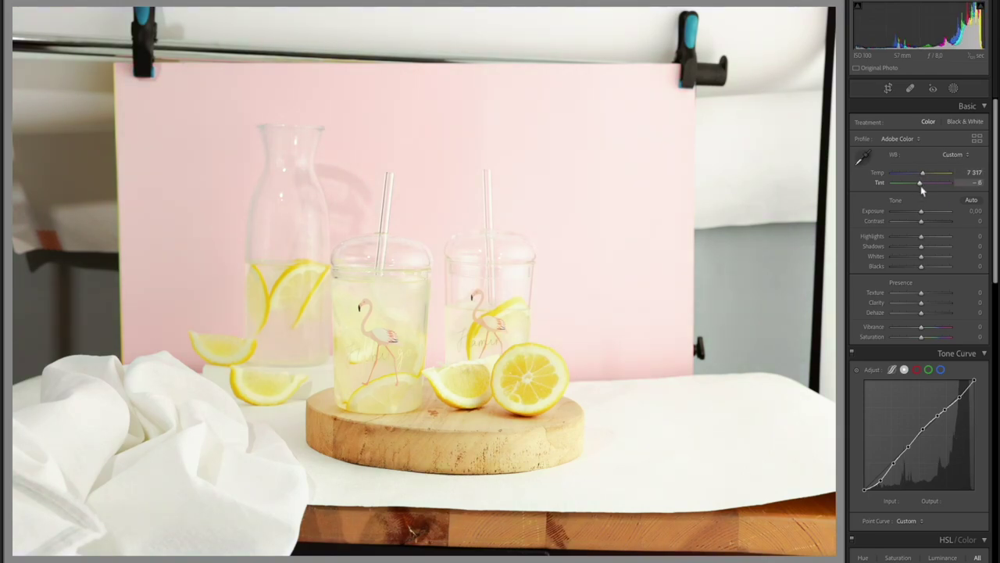
- Darken the lemonade photo's blacks and slightly lower its saturation, comparing the edit with the original
{"action": "left_click_drag", "start_coordinate": [922, 211], "coordinate": [915, 265]}
{"action": "key", "text": "y"}
{"action": "key", "text": "y"}
{"action": "left_click_drag", "start_coordinate": [921, 336], "coordinate": [919, 336]}
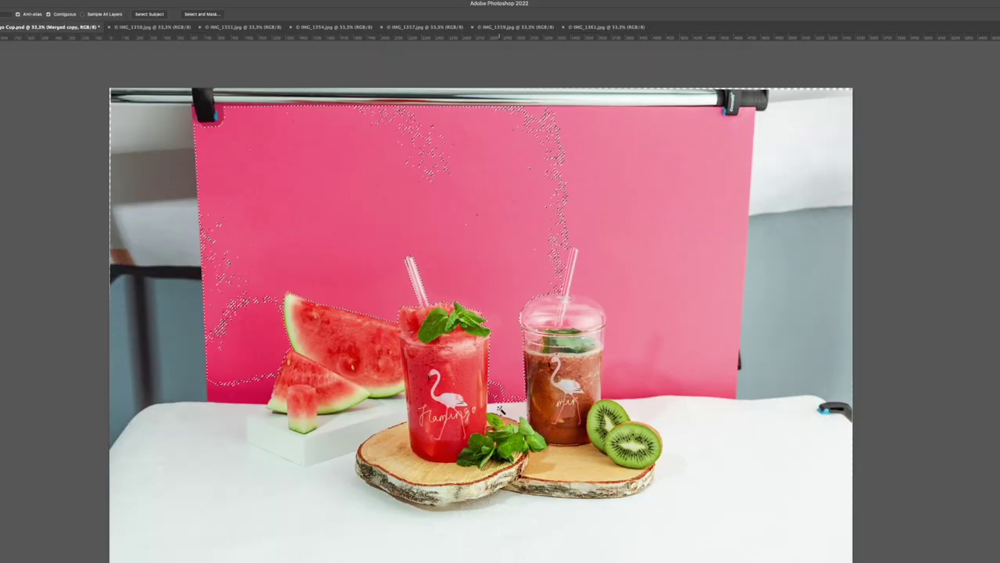
- In Photoshop, add the remaining areas of the pink backdrop around the cups and watermelon to the selection
{"action": "left_click", "coordinate": [669, 395], "text": "shift"}
{"action": "scroll", "coordinate": [519, 313], "scroll_direction": "up", "scroll_amount": 6}
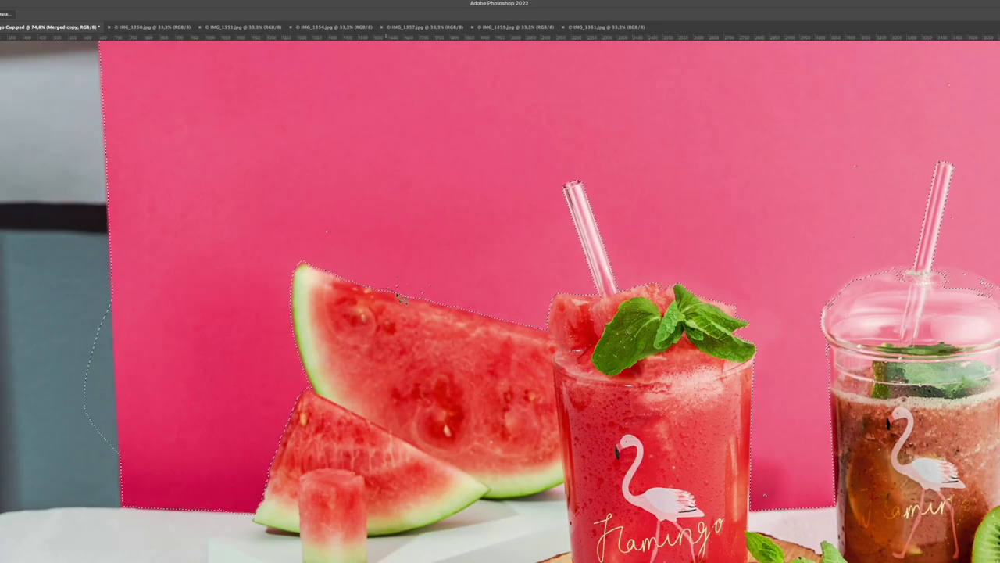
{"action": "scroll", "coordinate": [630, 327], "scroll_direction": "down", "scroll_amount": 8}
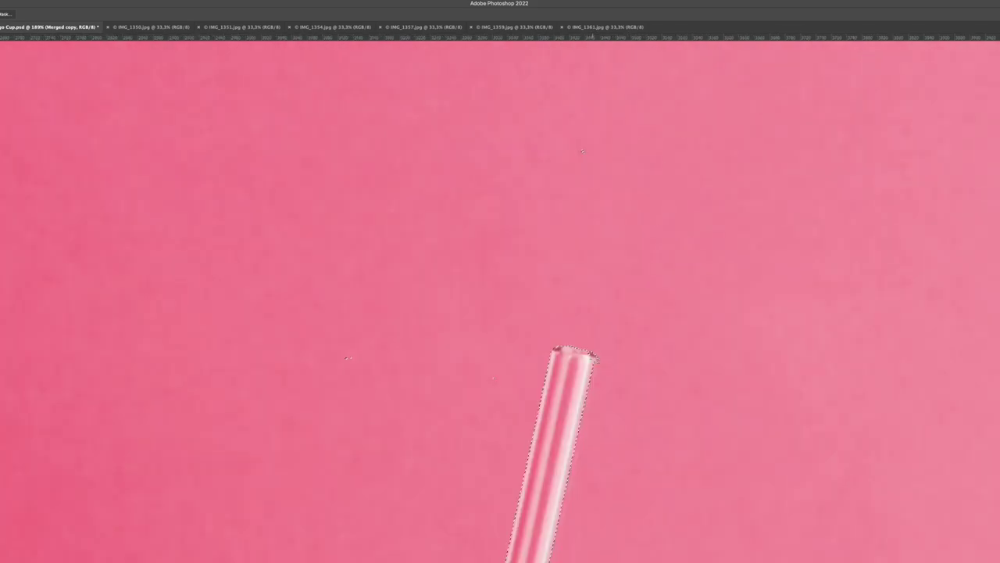
- Sample the backdrop's pink and brush it inside the selection past the backdrop's edges over the studio background
{"action": "key", "text": "i"}
{"action": "key", "text": "b"}
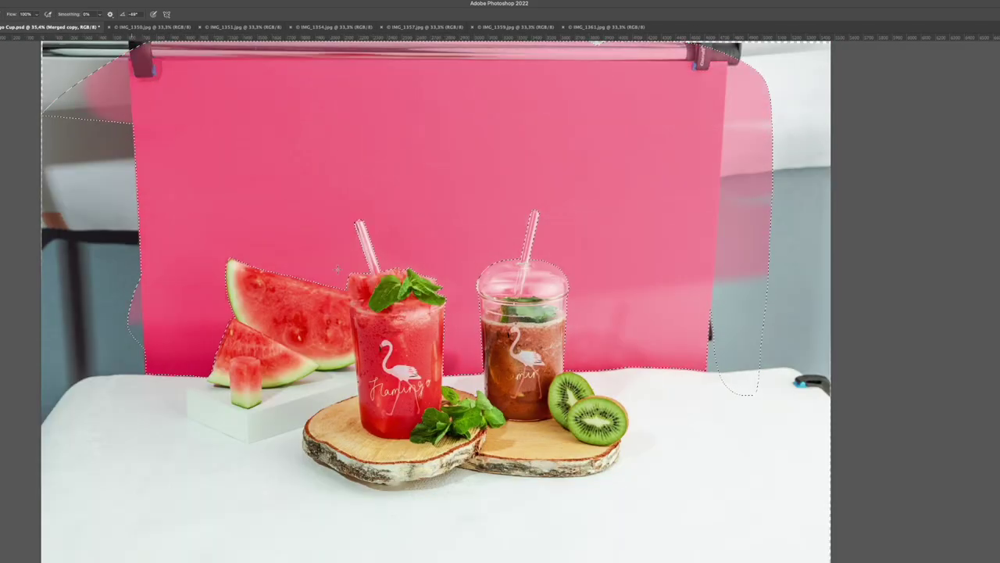
{"action": "right_click", "coordinate": [179, 183]}
{"action": "key", "text": "Escape"}
{"action": "scroll", "coordinate": [239, 335], "scroll_direction": "up", "scroll_amount": 4}
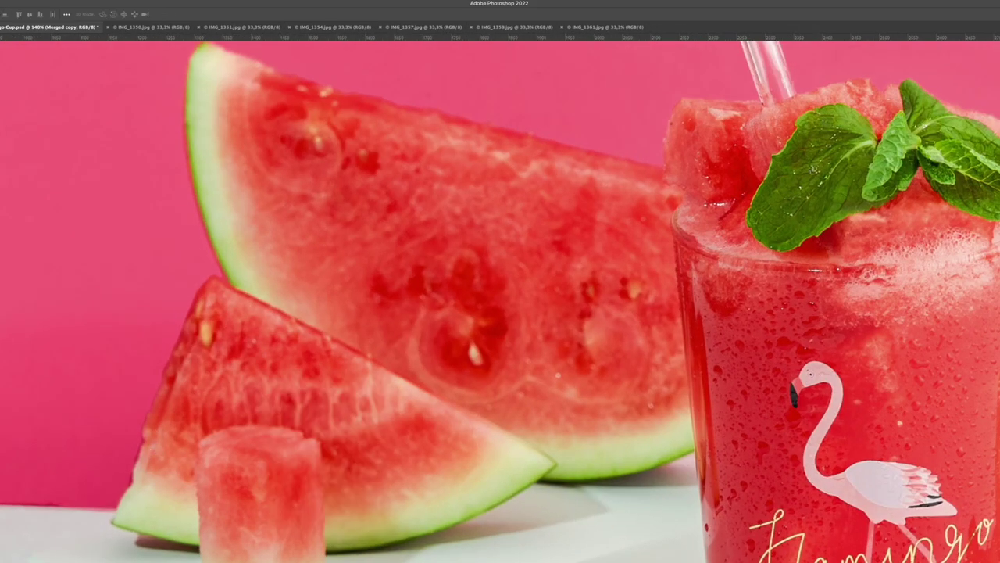
- Trace the edges of the foreground objects against the pink backdrop with the Pen tool
{"action": "key", "text": "p"}
{"action": "scroll", "coordinate": [500, 297], "scroll_direction": "right", "scroll_amount": 10}
{"action": "scroll", "coordinate": [500, 297], "scroll_direction": "up", "scroll_amount": 3}
{"action": "left_click", "coordinate": [327, 344]}
{"action": "left_click_drag", "start_coordinate": [388, 229], "coordinate": [496, 161]}
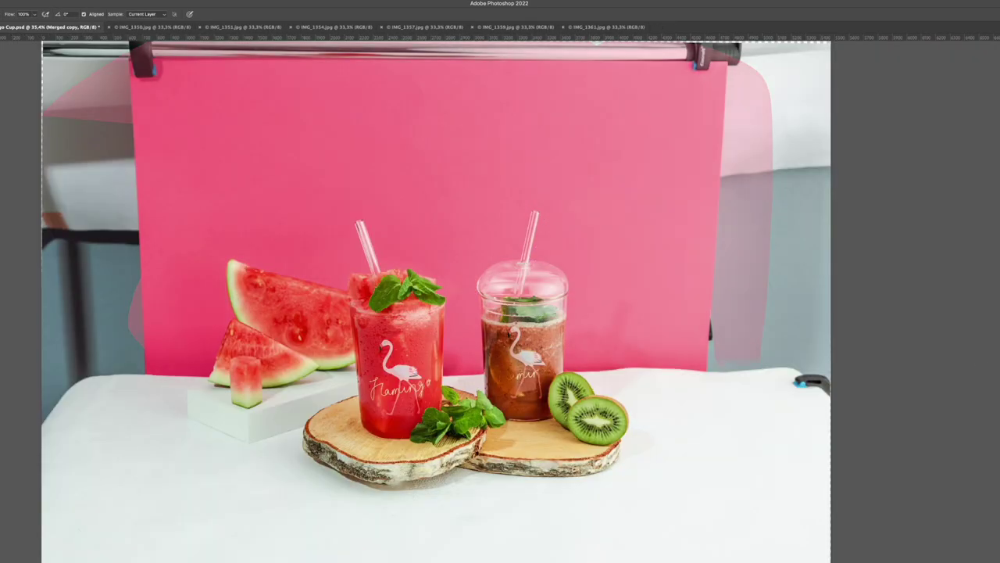
- Place a horizontal guide at the table edge and make a pen-outlined selection of the backdrop beside the lidded cup
{"action": "left_click_drag", "start_coordinate": [316, 38], "coordinate": [316, 375]}
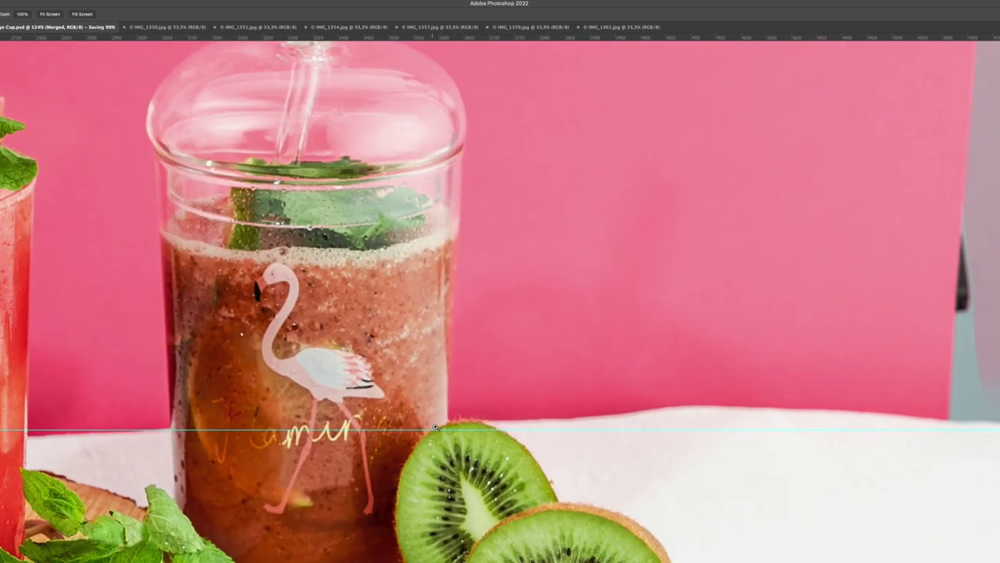
{"action": "key", "text": "s"}
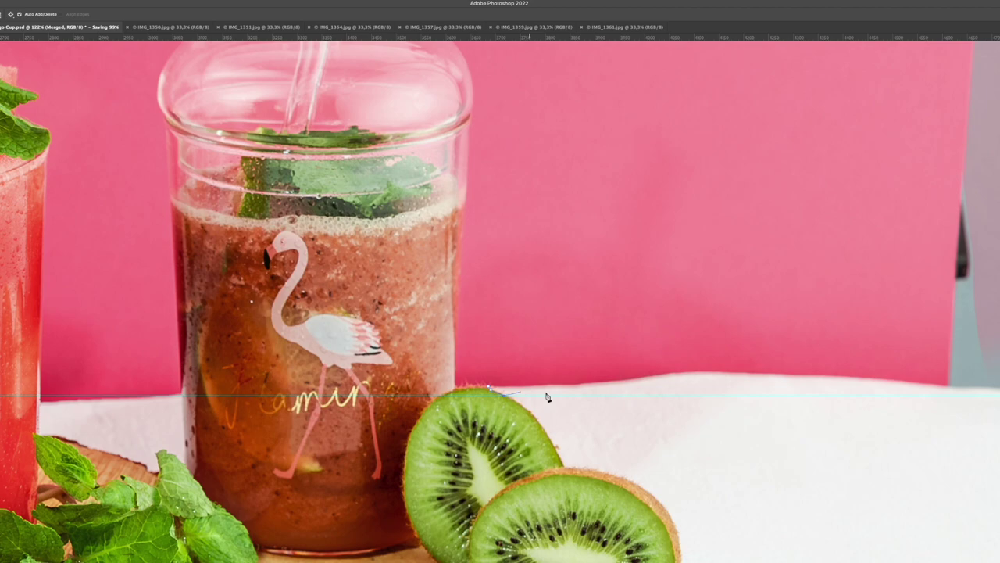
{"action": "key", "text": "ctrl+Return"}
{"action": "key", "text": "s"}
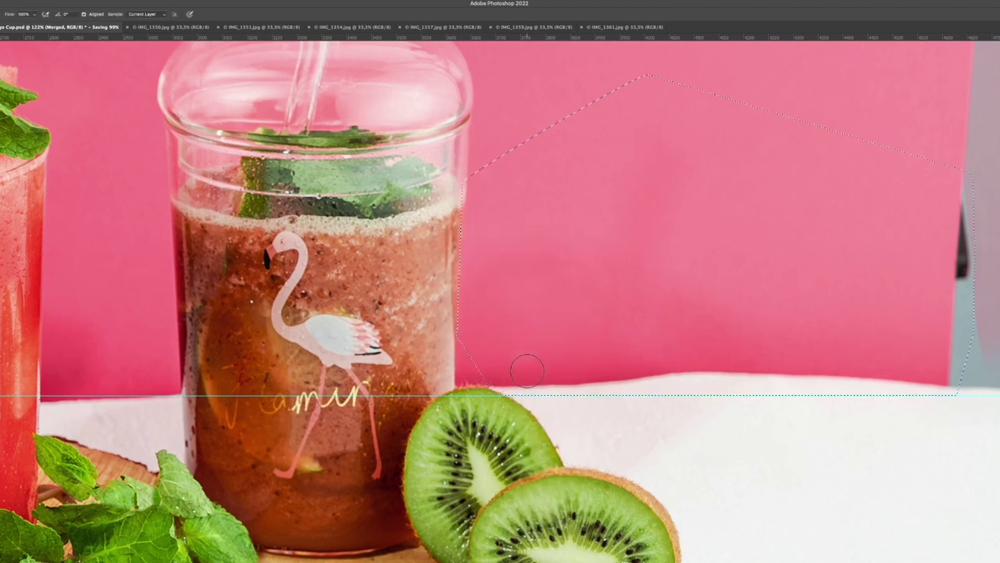
- Extend the pink backdrop down to the guide between the kiwi and the backdrop's outer edge
{"action": "key", "text": "j"}
{"action": "mouse_move", "coordinate": [516, 386]}
{"action": "left_mouse_down"}
{"action": "mouse_move", "coordinate": [580, 379]}
{"action": "mouse_move", "coordinate": [962, 391]}
{"action": "left_mouse_up"}
{"action": "key", "text": "s"}
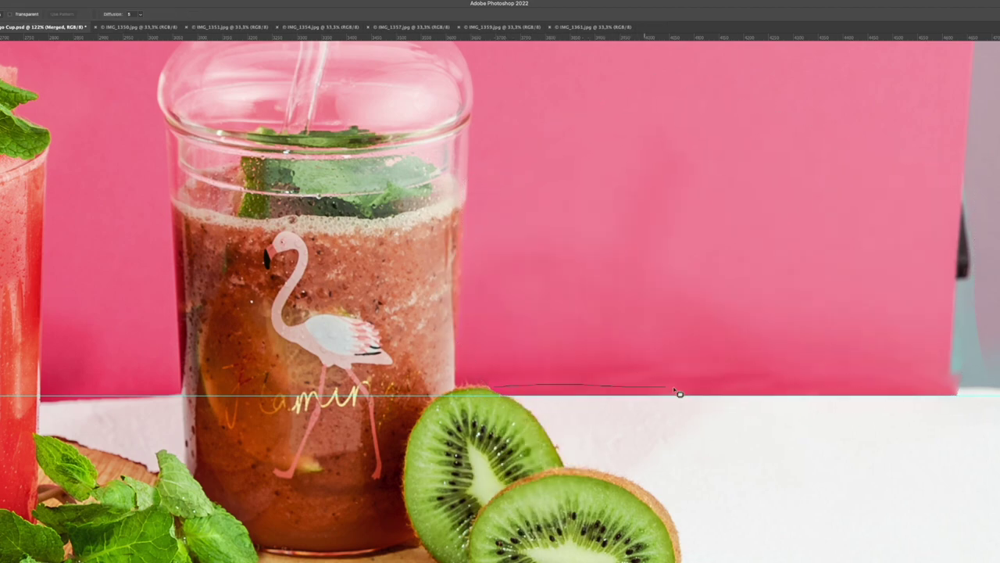
- Outline the white table area between the two cups with a pen path along the guide
{"action": "scroll", "coordinate": [661, 442], "scroll_direction": "down", "scroll_amount": 5}
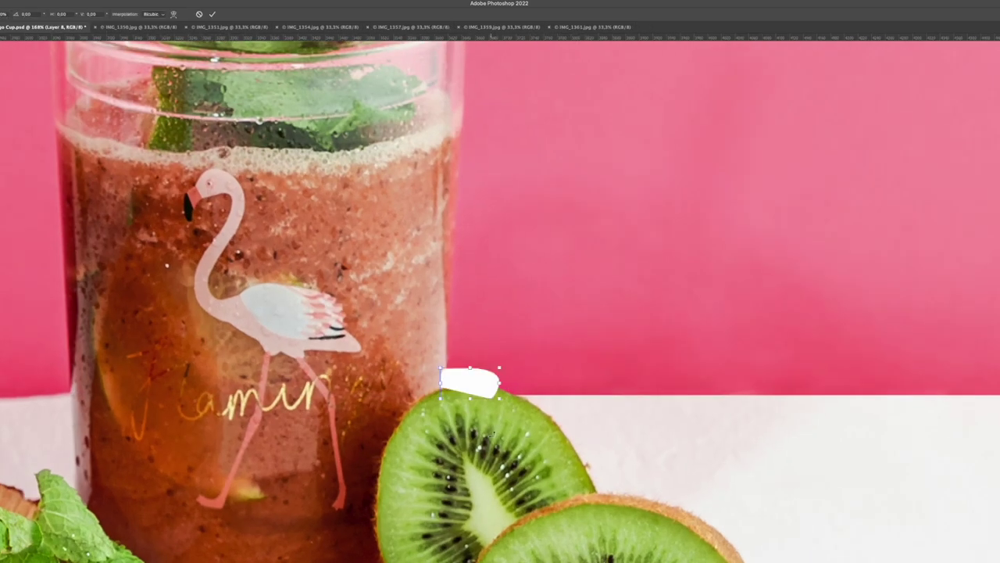
{"action": "key", "text": "z"}
{"action": "left_click", "coordinate": [582, 323]}
{"action": "scroll", "coordinate": [478, 328], "scroll_direction": "up", "scroll_amount": 1}
{"action": "key", "text": "p"}
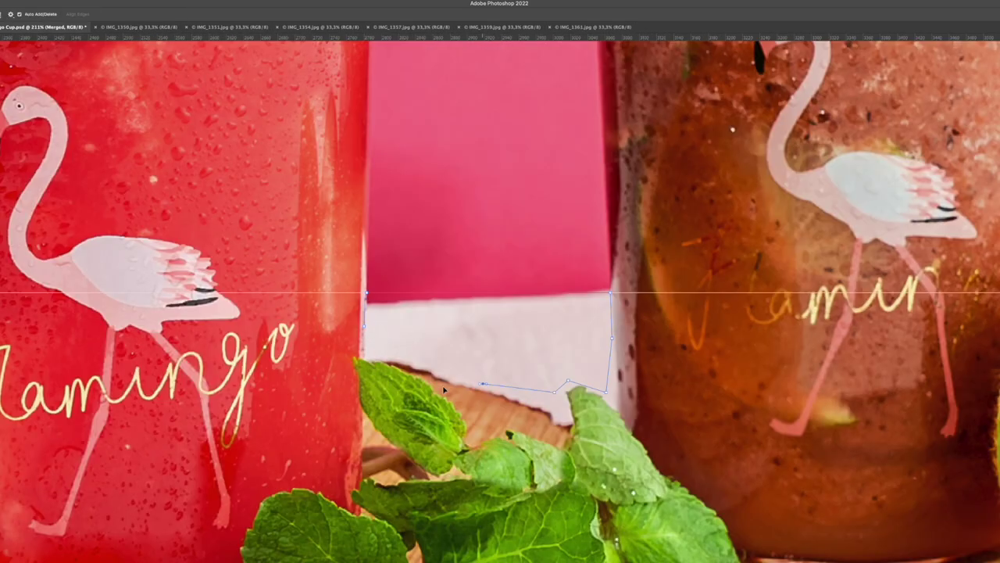
- Clone white table texture up to the guide between the two cups to straighten the horizon
{"action": "key", "text": "s"}
{"action": "key", "text": "ctrl+h"}
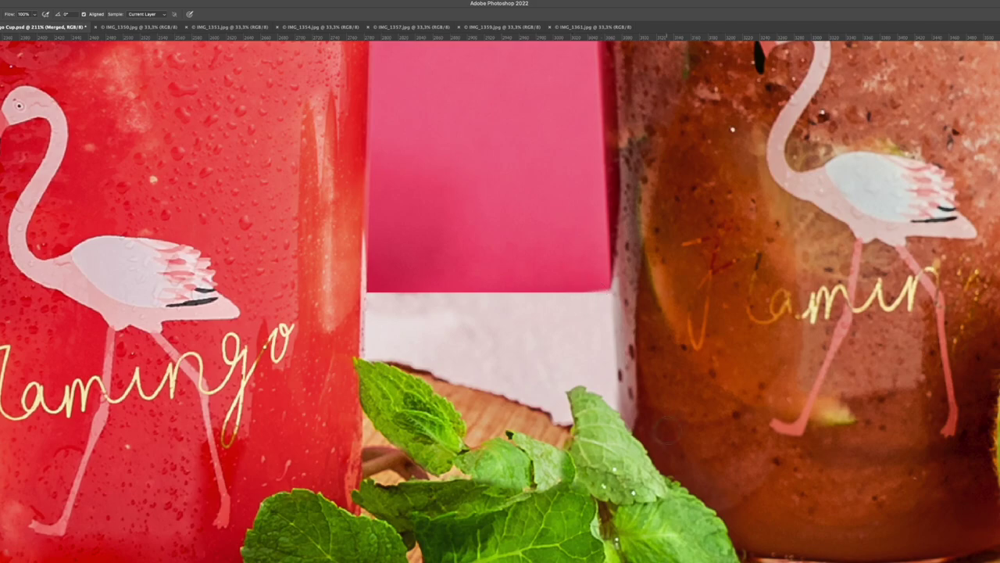
{"action": "scroll", "coordinate": [665, 432], "scroll_direction": "down", "scroll_amount": 5}
{"action": "key", "text": "ctrl+h"}
{"action": "key", "text": "v"}
{"action": "scroll", "coordinate": [411, 325], "scroll_direction": "up", "scroll_amount": 3}
{"action": "right_click", "coordinate": [406, 316]}
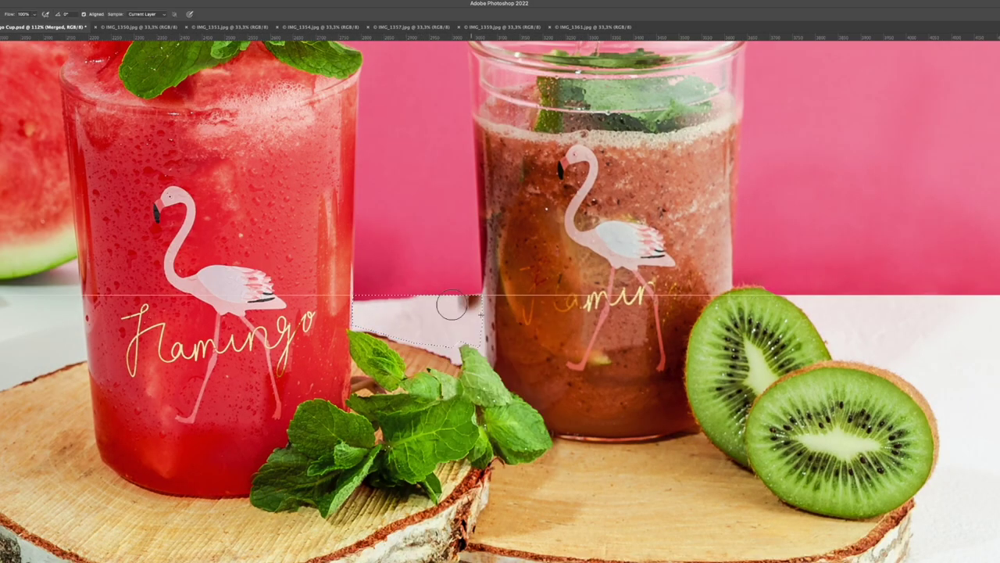
- Clone white table texture up to the guide in the selected area beside the watermelon
{"action": "scroll", "coordinate": [402, 479], "scroll_direction": "down", "scroll_amount": 5}
{"action": "scroll", "coordinate": [362, 351], "scroll_direction": "up", "scroll_amount": 5}
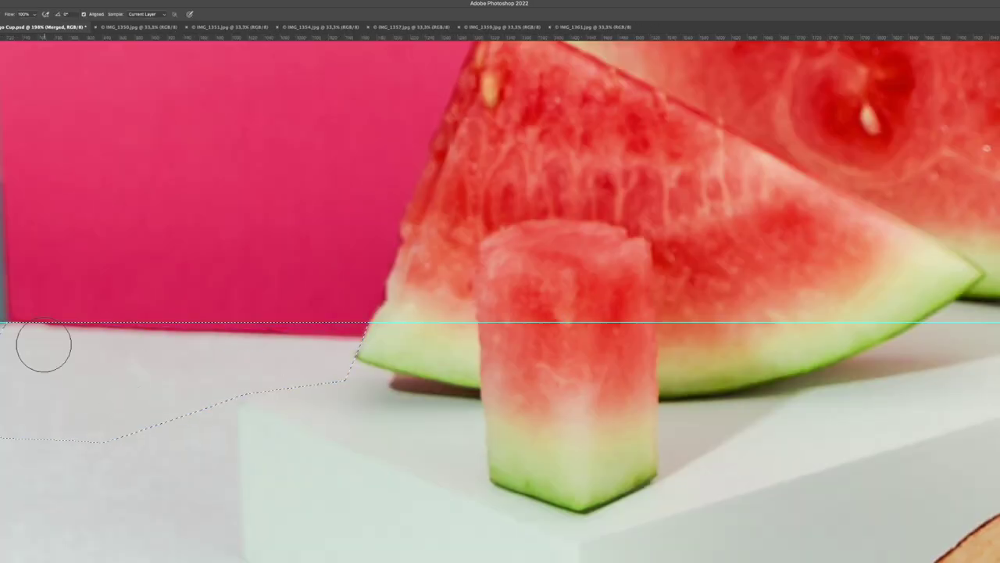
{"action": "key", "text": "z"}
{"action": "scroll", "coordinate": [373, 347], "scroll_direction": "up", "scroll_amount": 1}
{"action": "left_click", "coordinate": [373, 347]}
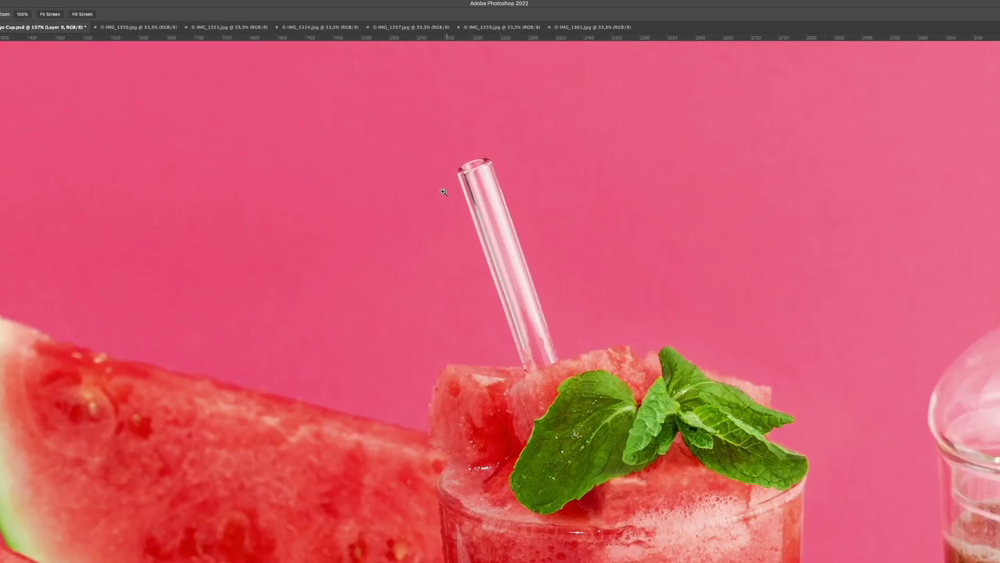
- Retouch small flaws around the straw and mint leaves with the Spot Healing Brush
{"action": "left_click_drag", "start_coordinate": [442, 183], "coordinate": [592, 305]}
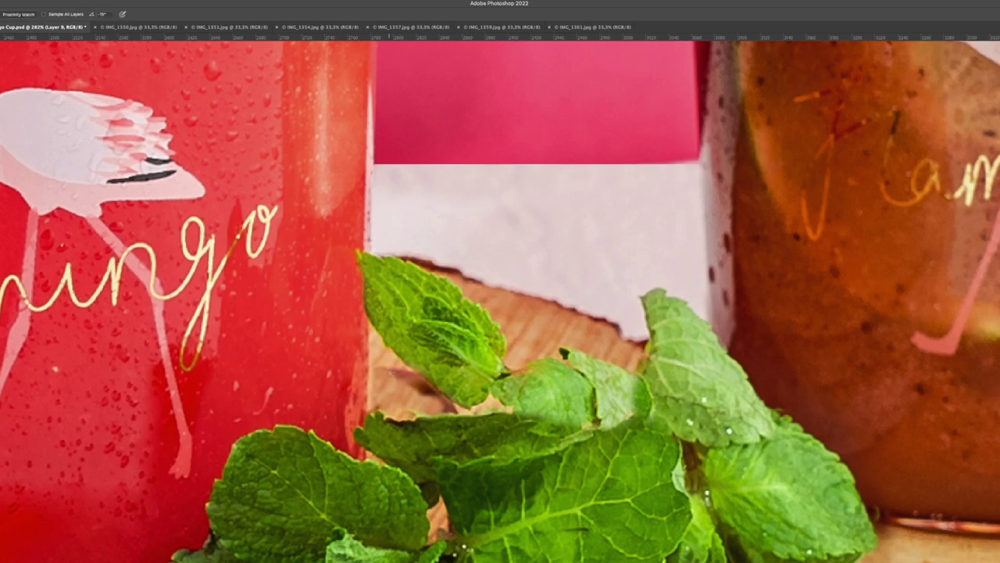
{"action": "right_click", "coordinate": [437, 382]}
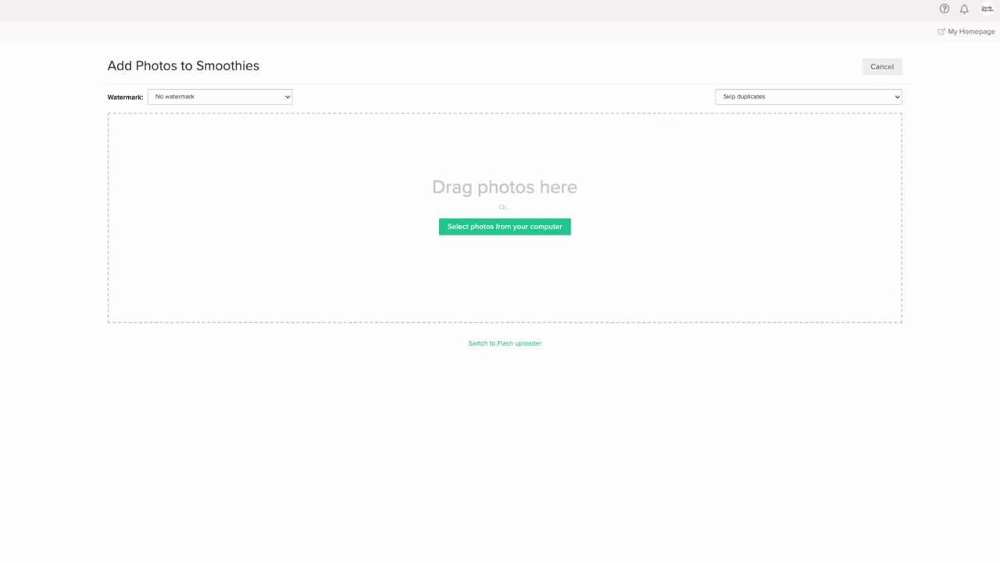
- Upload Flamingo 01.jpg, Flamingo 02.jpg, Glass 01.jpg and Glass 02.jpg to the web gallery's Smoothies collection and open the collection
{"action": "left_click_drag", "start_coordinate": [922, 219], "coordinate": [500, 219]}
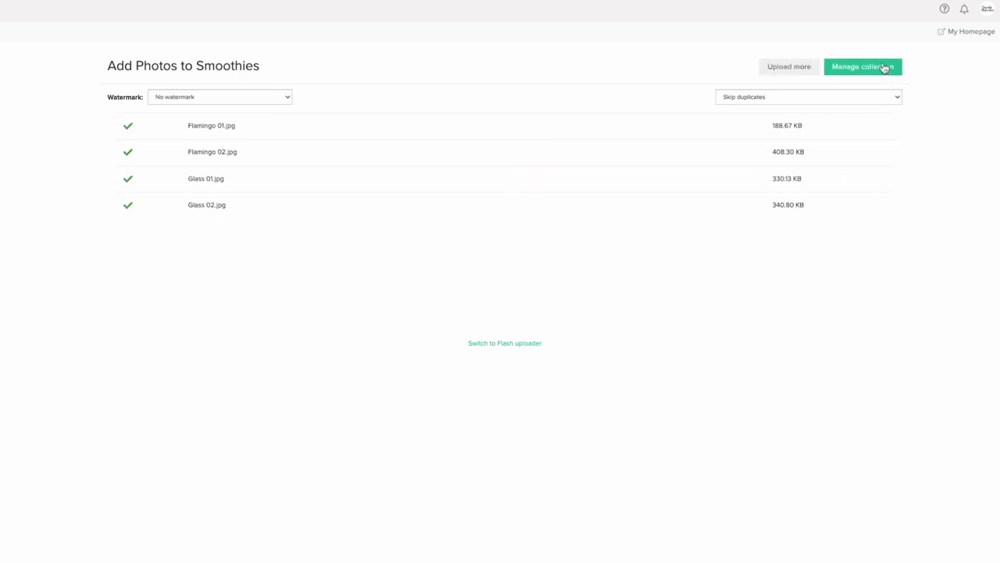
{"action": "left_click", "coordinate": [849, 68]}
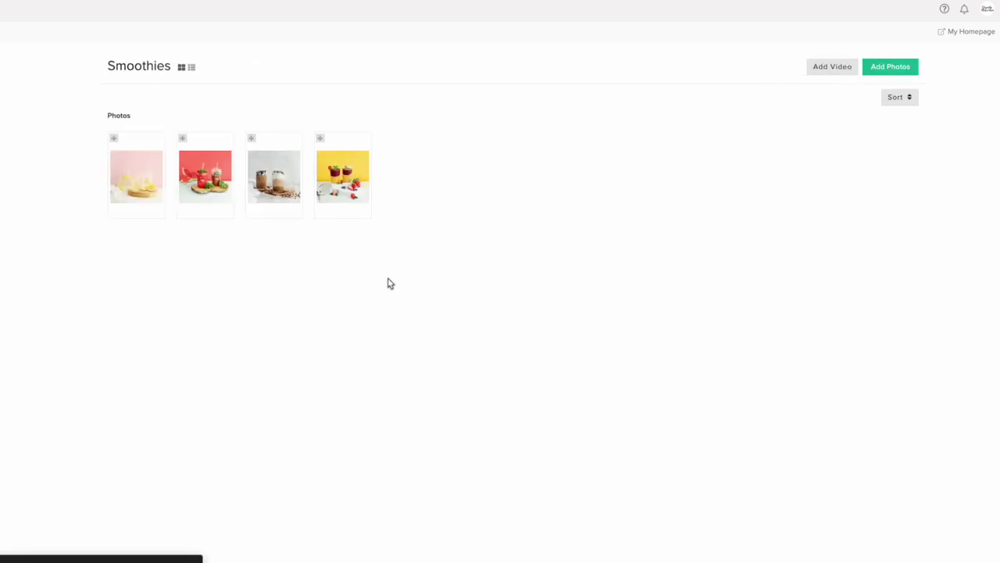